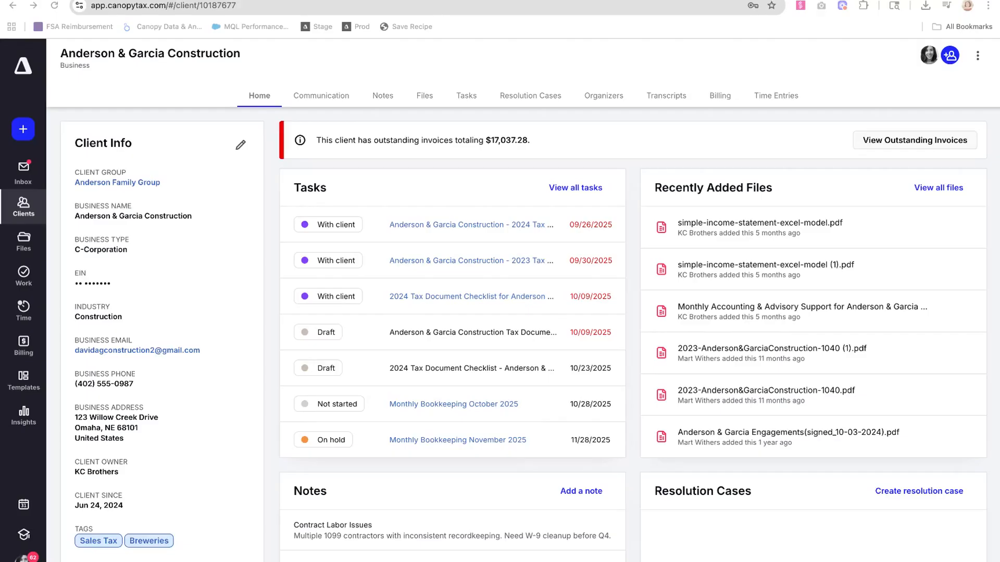
- Start a new questionnaire for Anderson & Garcia Construction with AI drafting turned on and attach Tax Organizer (3).pdf as its source
left_click(23, 128)
scroll(134, 375, "down", 5)
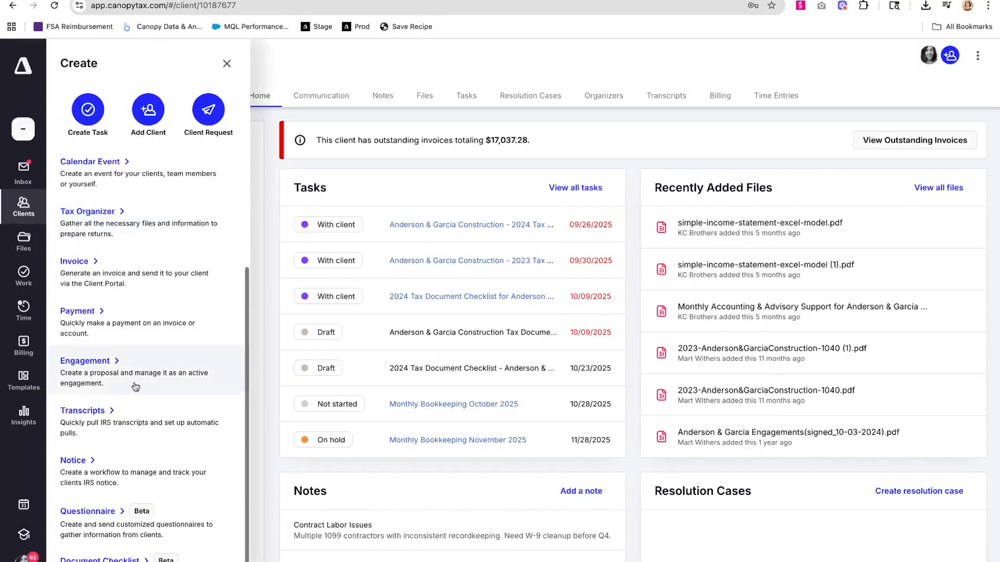
left_click(130, 516)
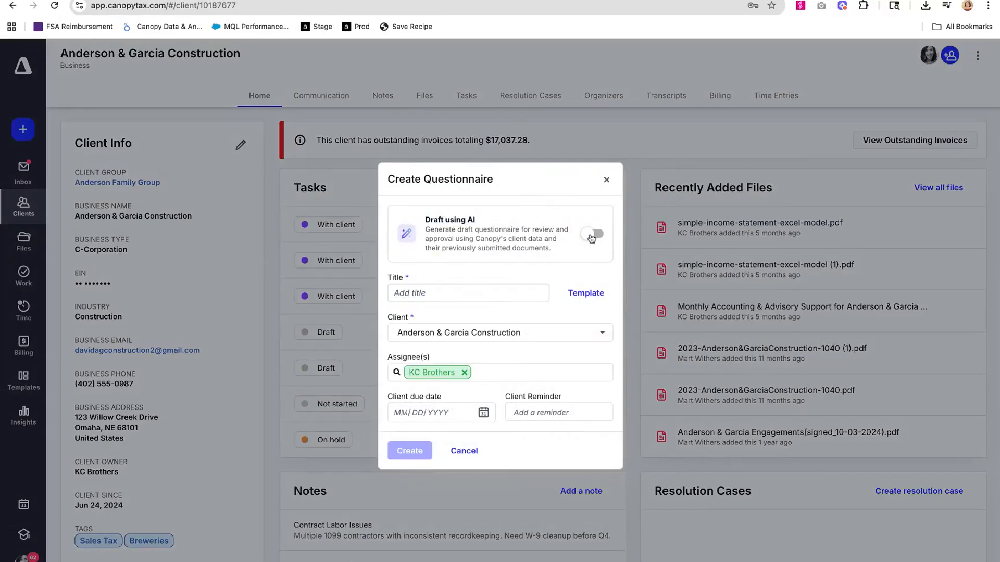
left_click(591, 236)
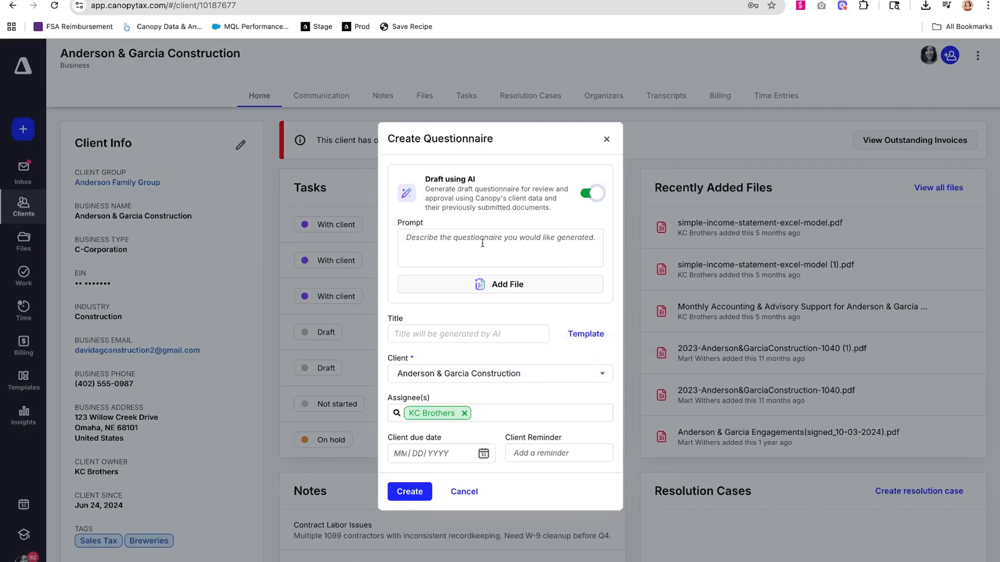
left_click(515, 284)
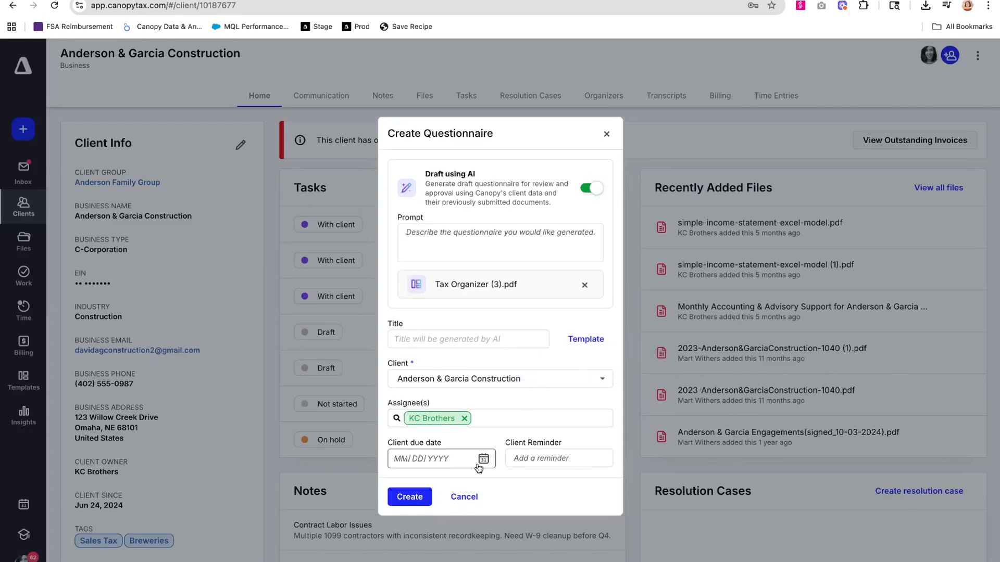
- Set the client due date to 11/14/2025 and the client reminder to Mondays, and create the questionnaire
left_click(482, 458)
left_click(612, 294)
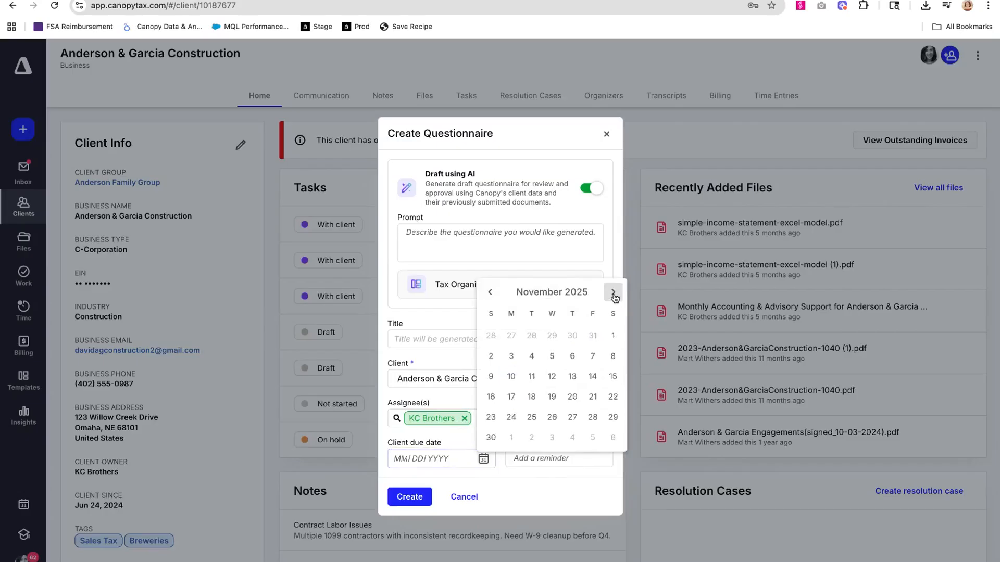
left_click(593, 382)
left_click(563, 452)
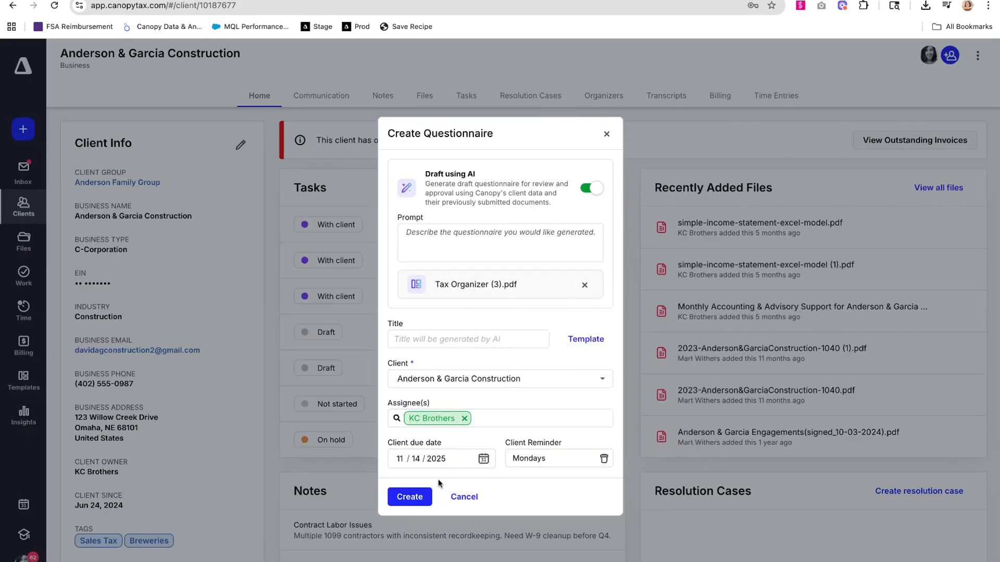
left_click(411, 498)
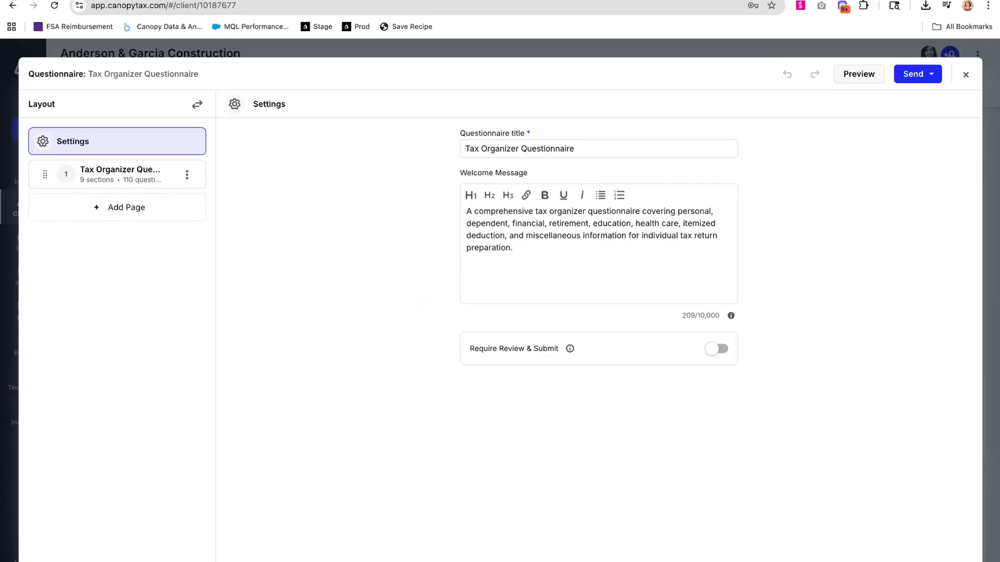
- Examine the drafted questionnaire's welcome message, its Require Review & Submit setting and the Personal Information section's questions and conditional logic
left_click(521, 262)
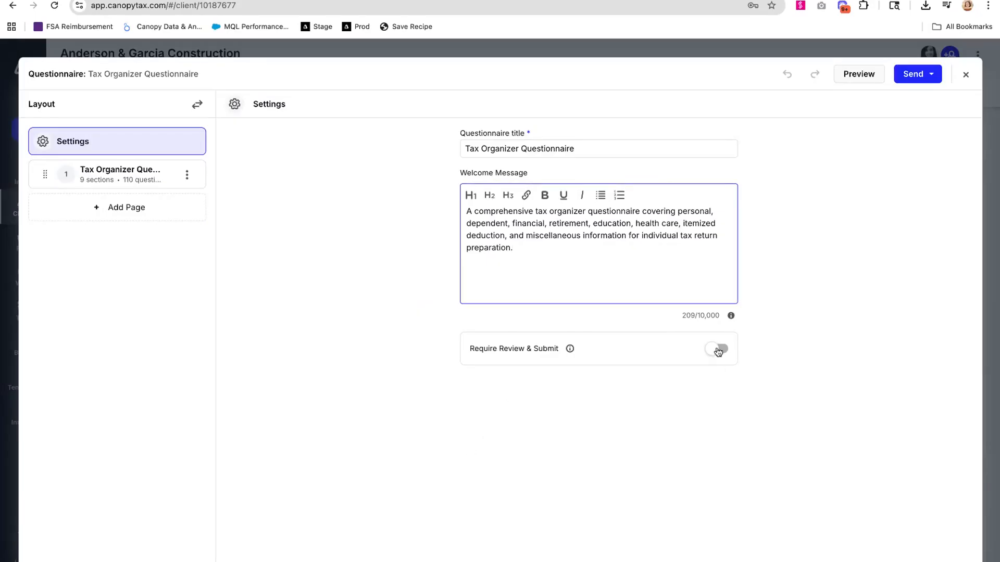
left_click(123, 180)
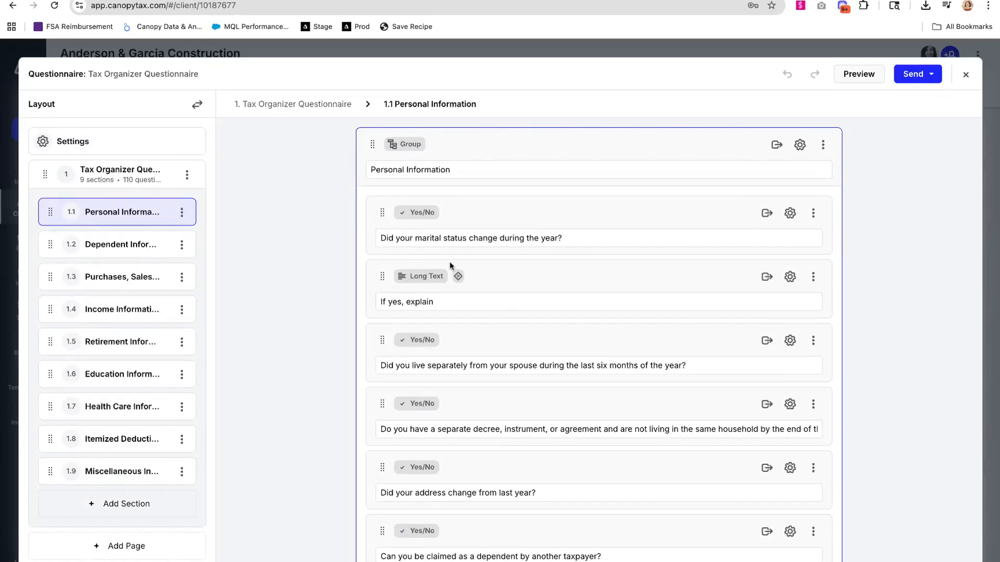
mouse_move(457, 277)
scroll(506, 286, "down", 8)
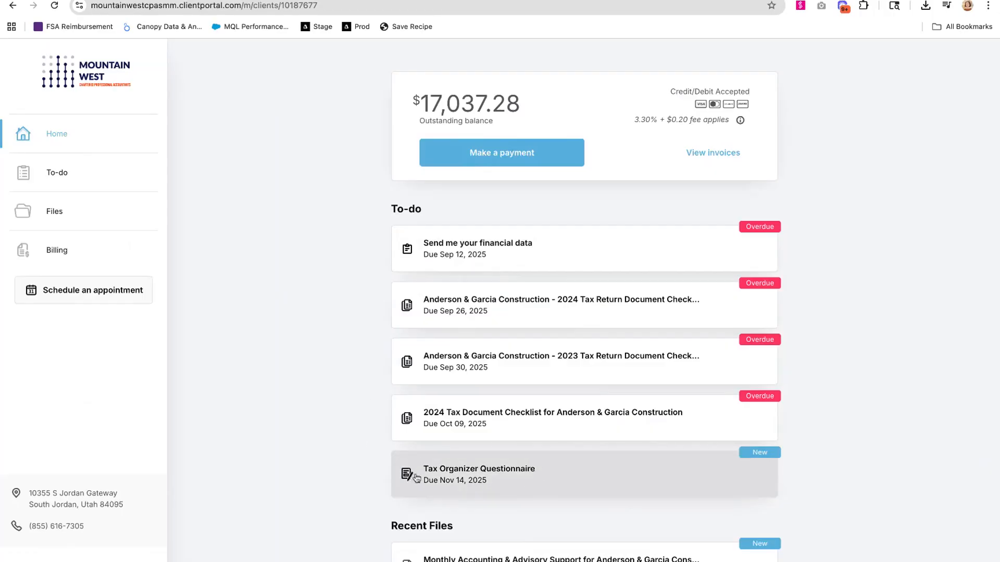
- Open the Tax Organizer Questionnaire in the client portal and answer Yes to the Identity Protection PIN question
left_click(478, 472)
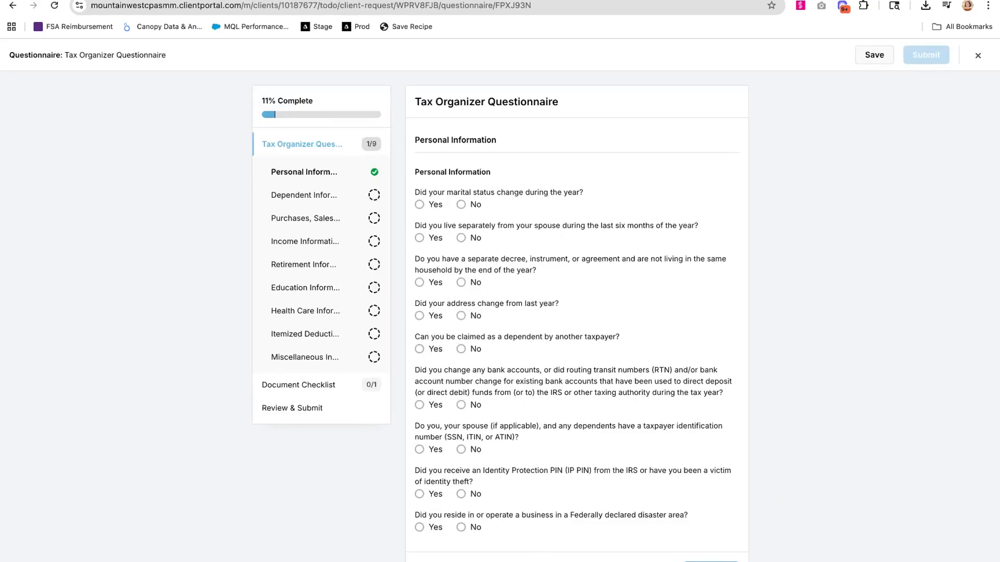
left_click(424, 491)
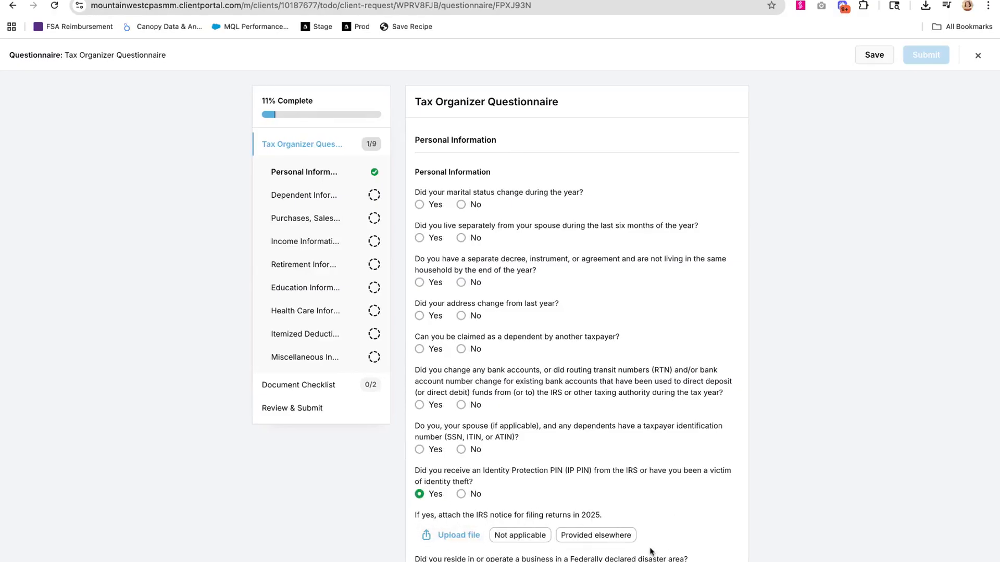
- Bulk-upload 1099Form_Demo.pdf, business-loan-application.jpg, Employee-Payroll.jpg, K1_Fake (1).pdf and the rental property expenses spreadsheet to the questionnaire's document checklist
left_click(319, 389)
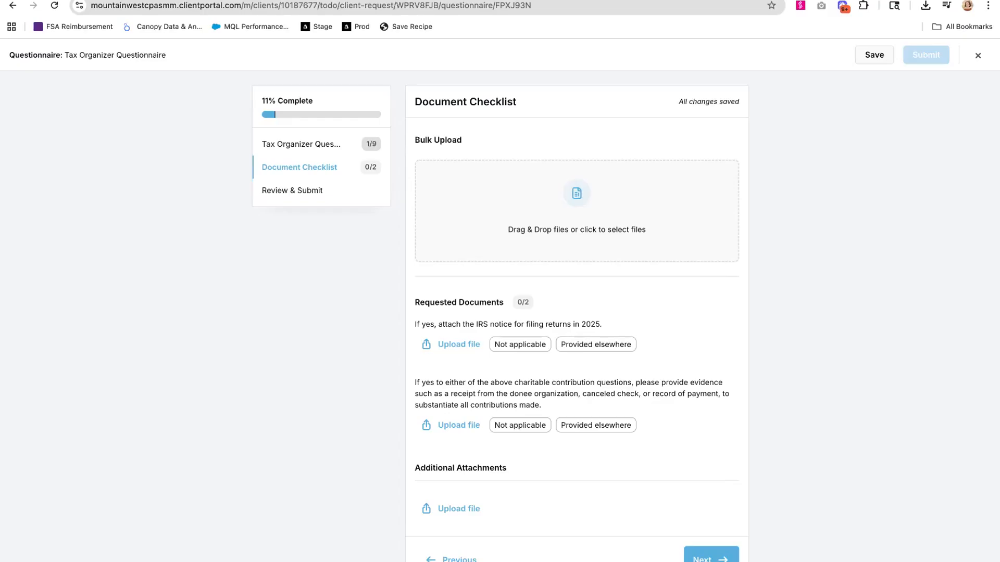
scroll(442, 332, "down", 2)
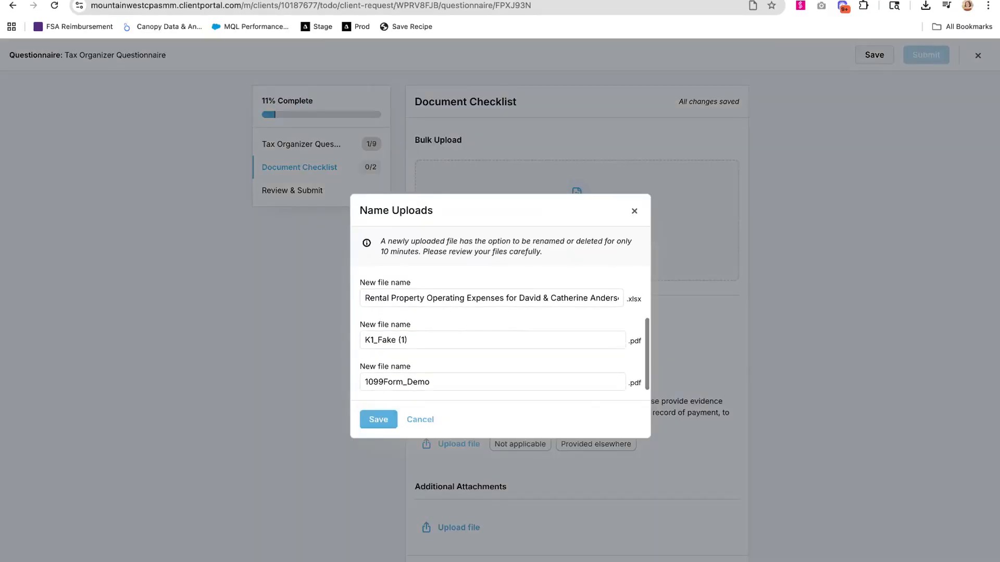
left_click(379, 419)
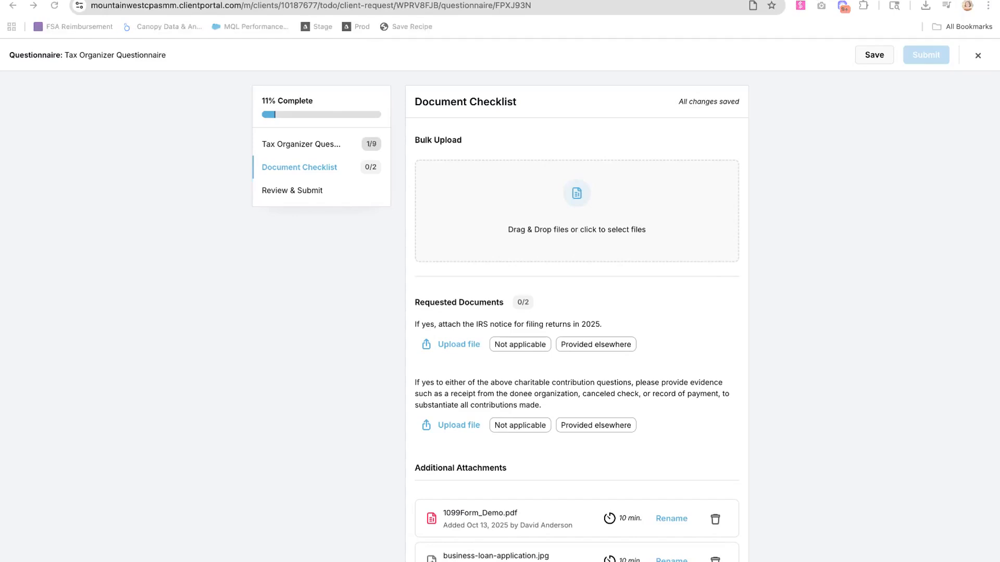
- Add DON-014_copy.pdf to the document checklist through bulk upload, keeping its file name, and review the attached files
left_click_drag(365, 250, 521, 218)
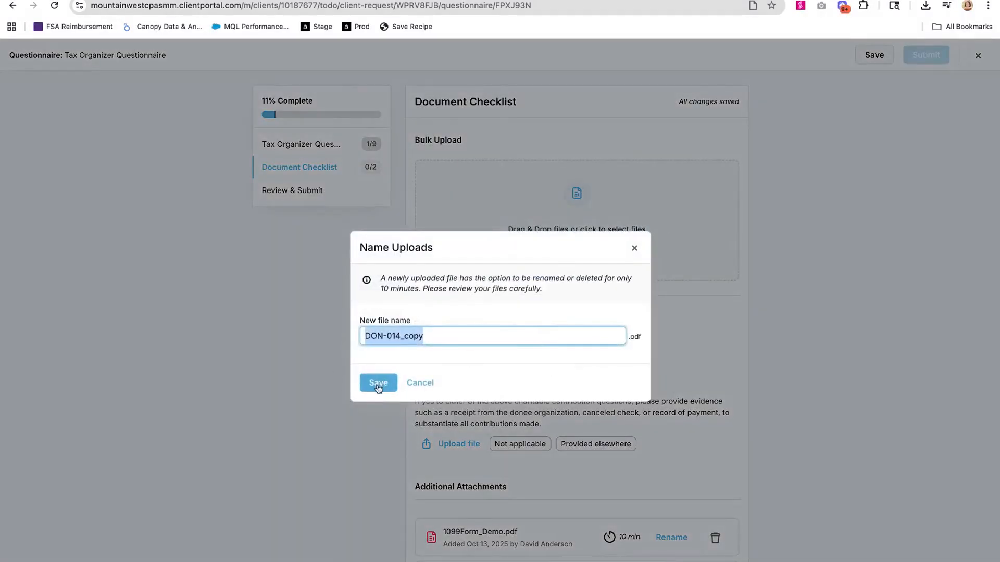
left_click(378, 385)
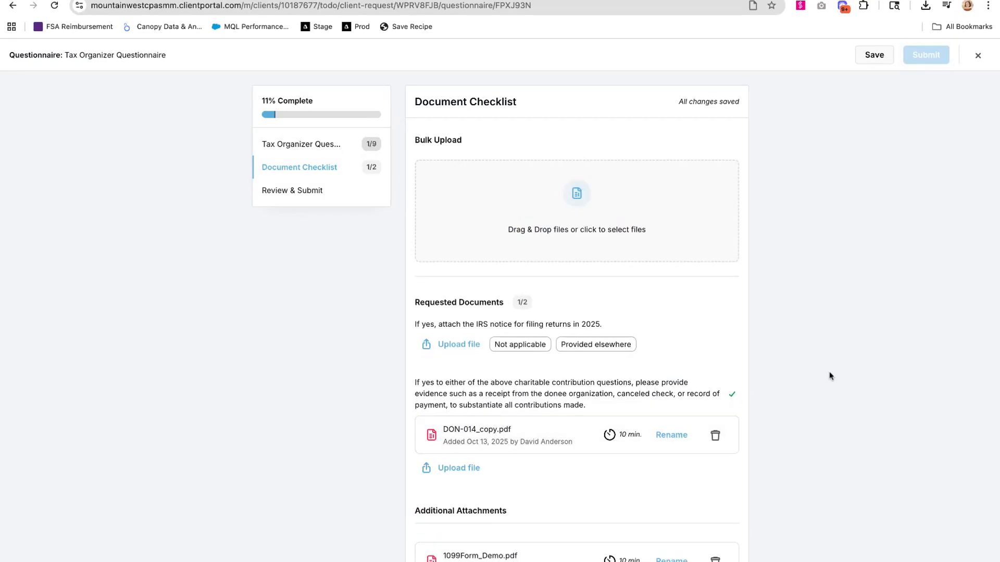
scroll(828, 371, "down", 5)
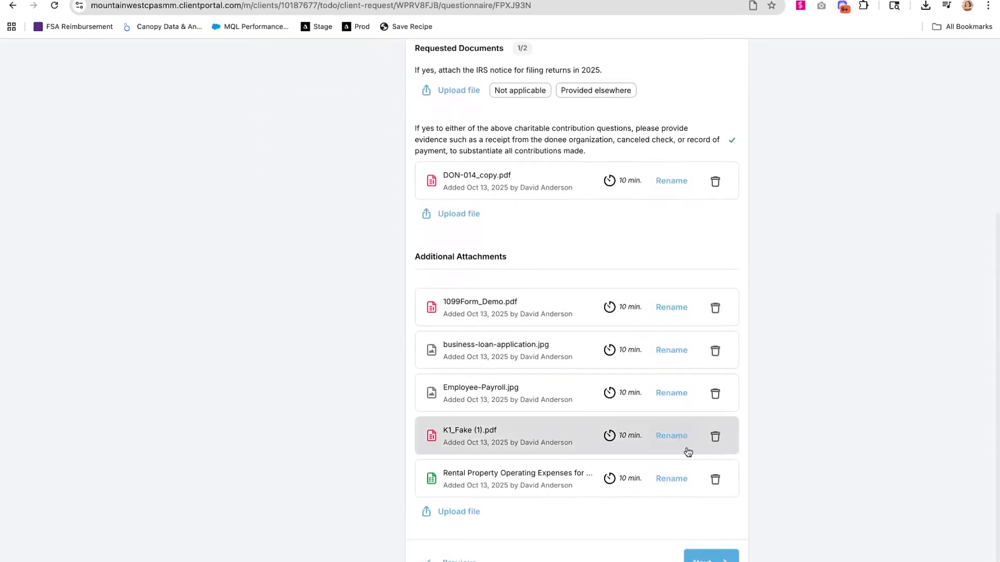
scroll(306, 383, "up", 5)
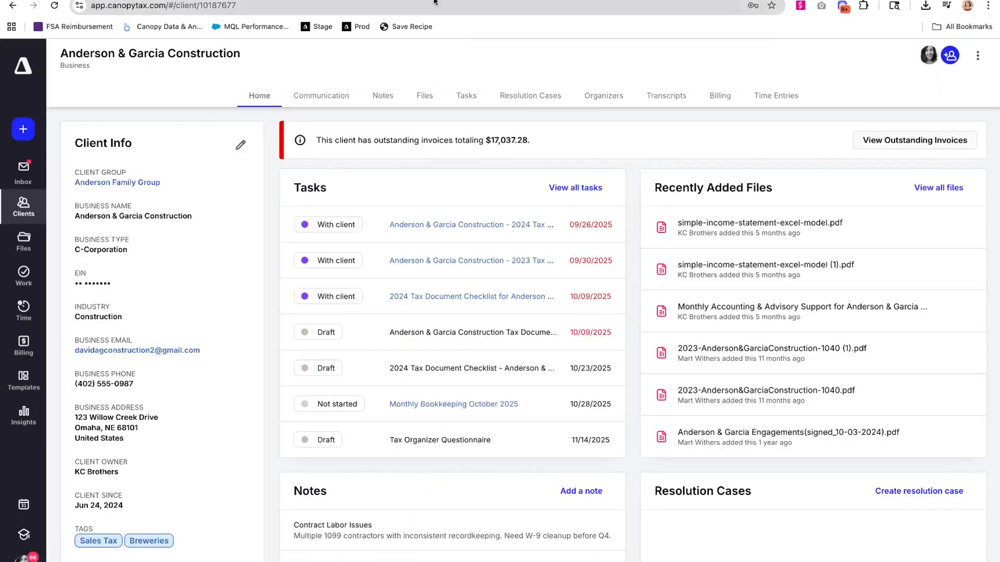
- Switch to Canopy and run AI renaming on all files in Anderson & Garcia Construction's file inbox
left_click(425, 95)
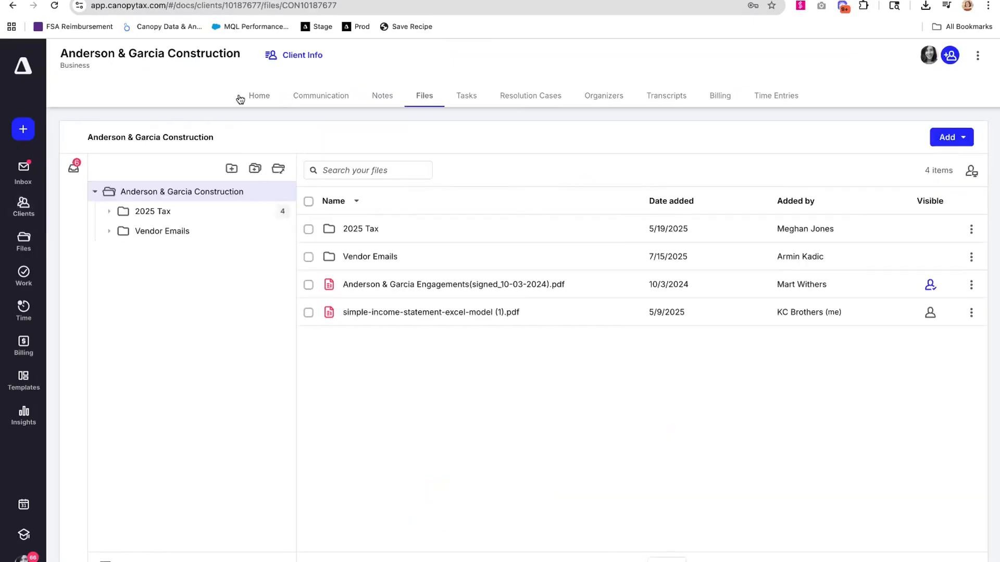
left_click(73, 168)
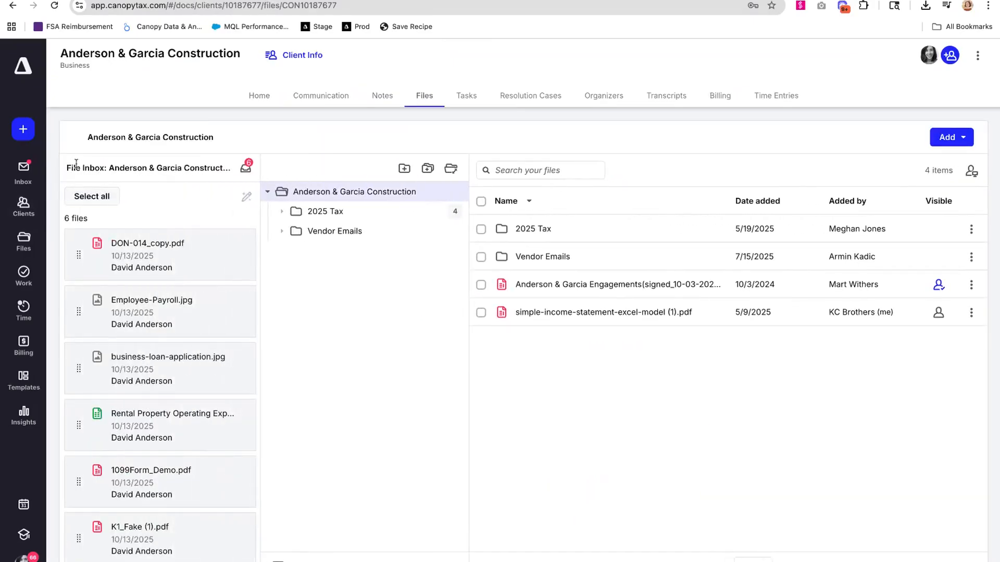
left_click(97, 196)
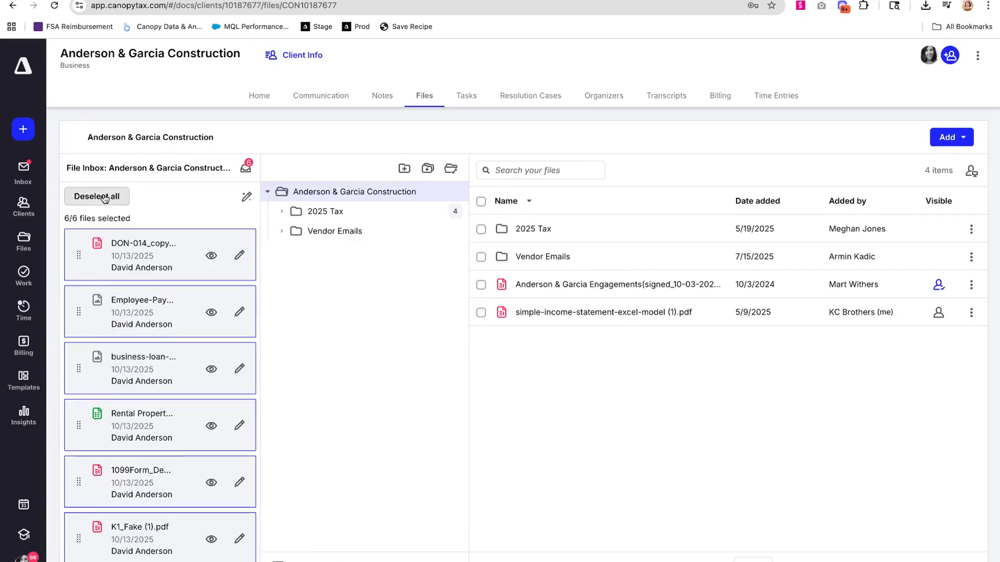
left_click(246, 197)
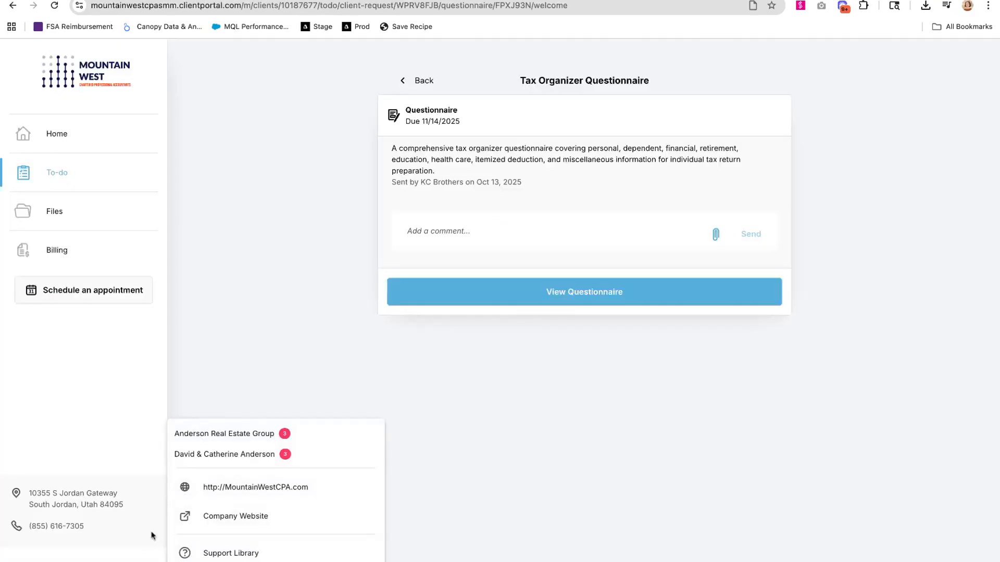
- In the client portal, switch to Anderson Real Estate Group and open its 2026 Tax Requirements Questionnaire
left_click(258, 438)
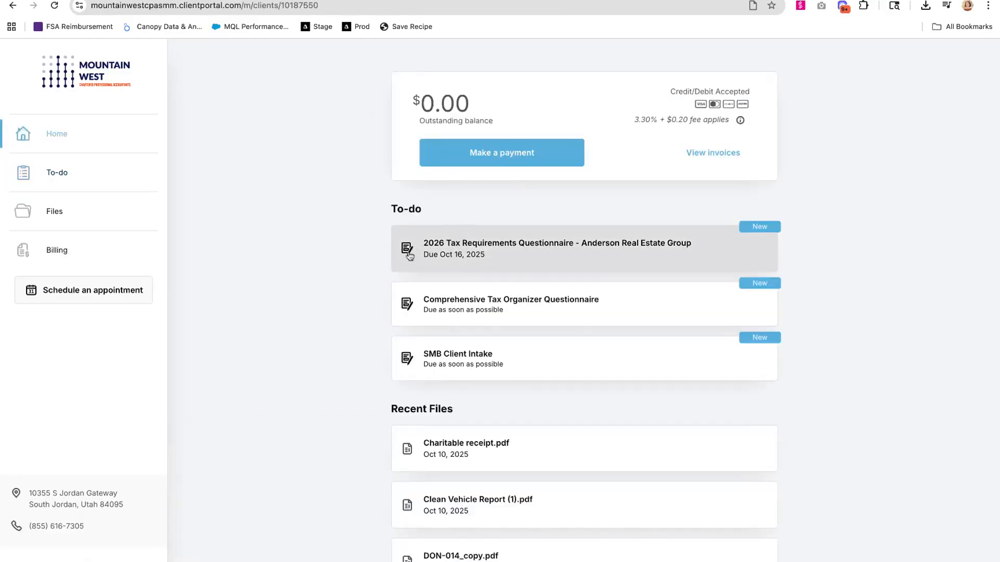
left_click(494, 257)
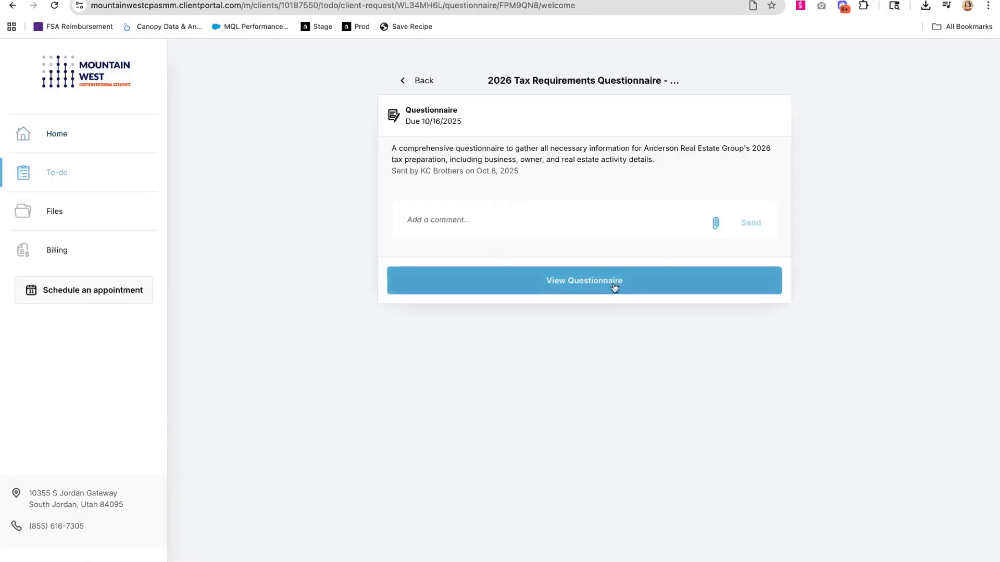
left_click(615, 287)
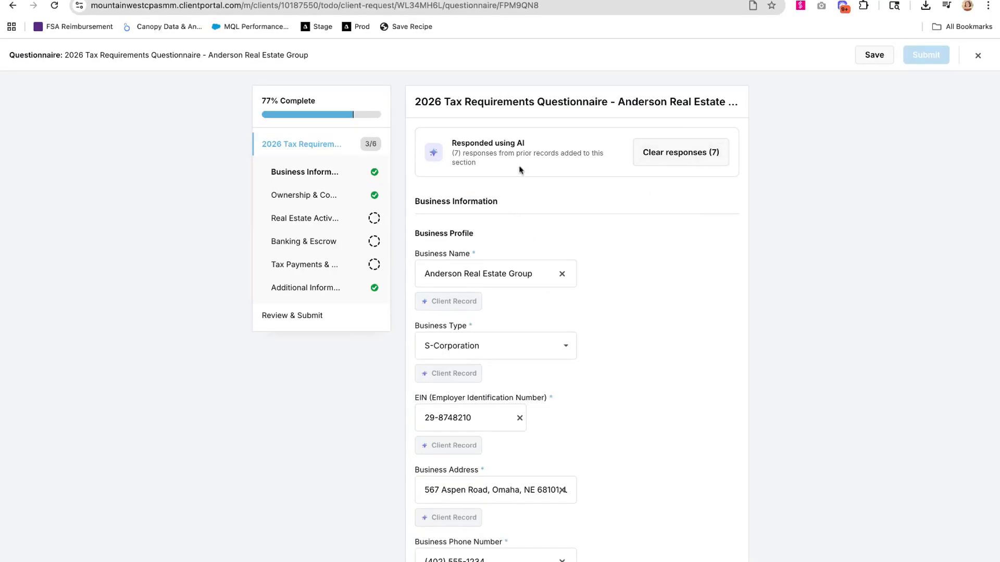
- Examine the AI-filled responses in the Business Information section and the option for clearing them
triple_click(452, 144)
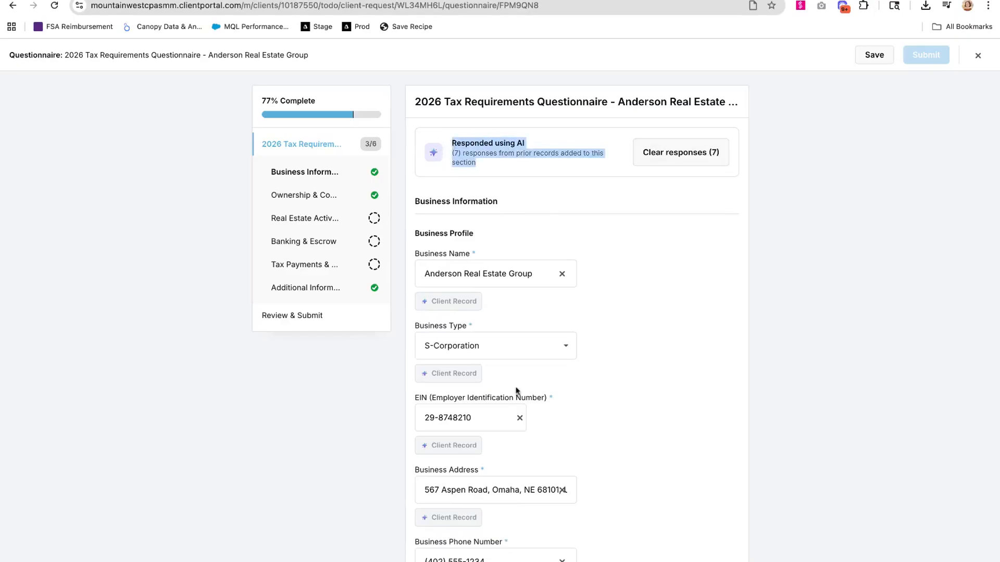
scroll(516, 391, "down", 1)
scroll(591, 279, "up", 1)
left_click(701, 155)
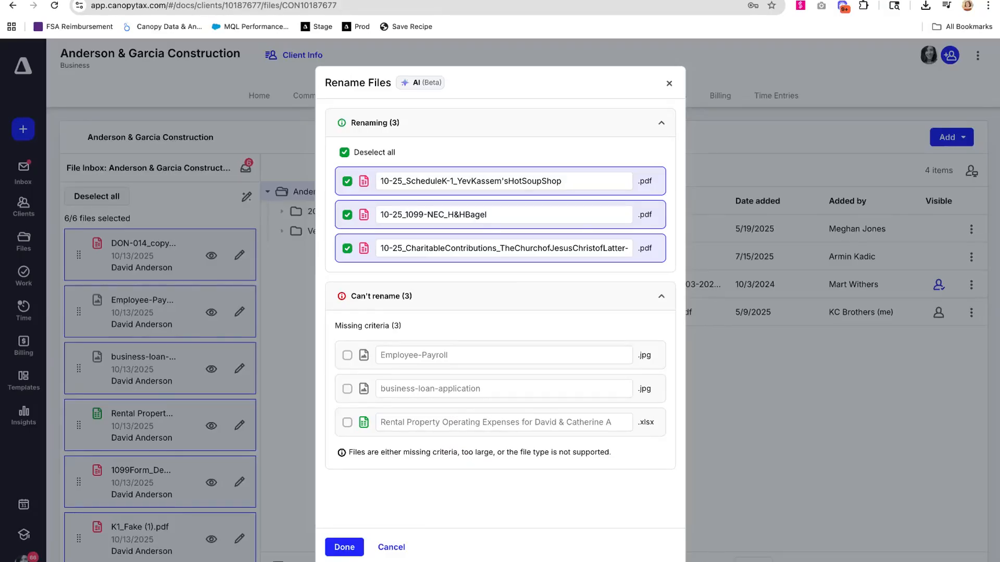
key("Escape")
left_click(23, 132)
scroll(167, 264, "down", 5)
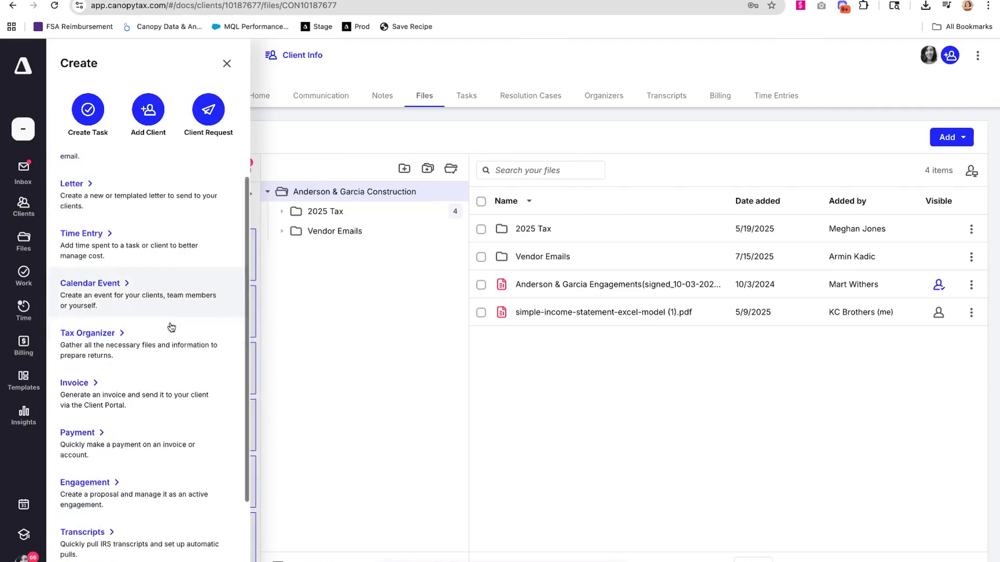
left_click(99, 558)
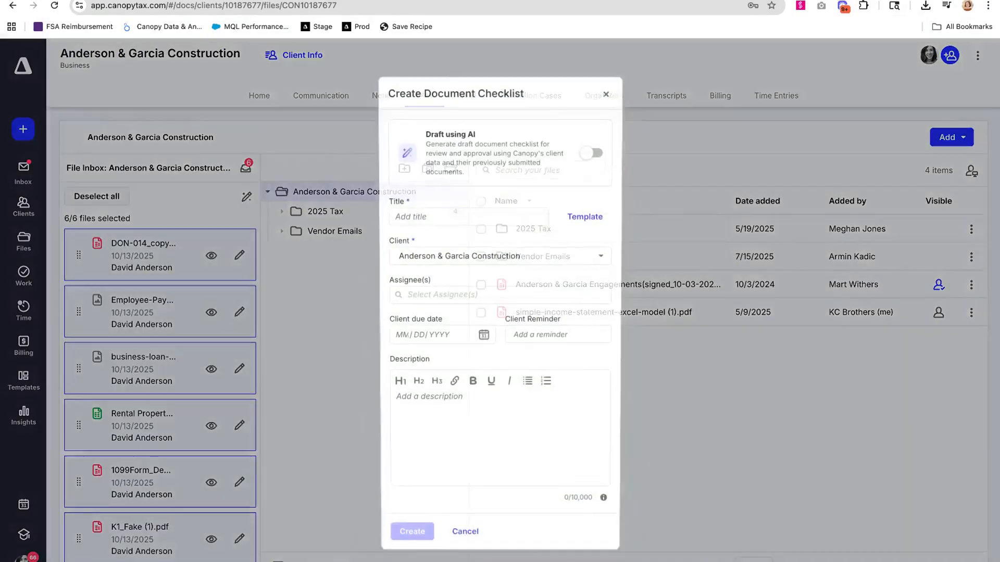
left_click(606, 93)
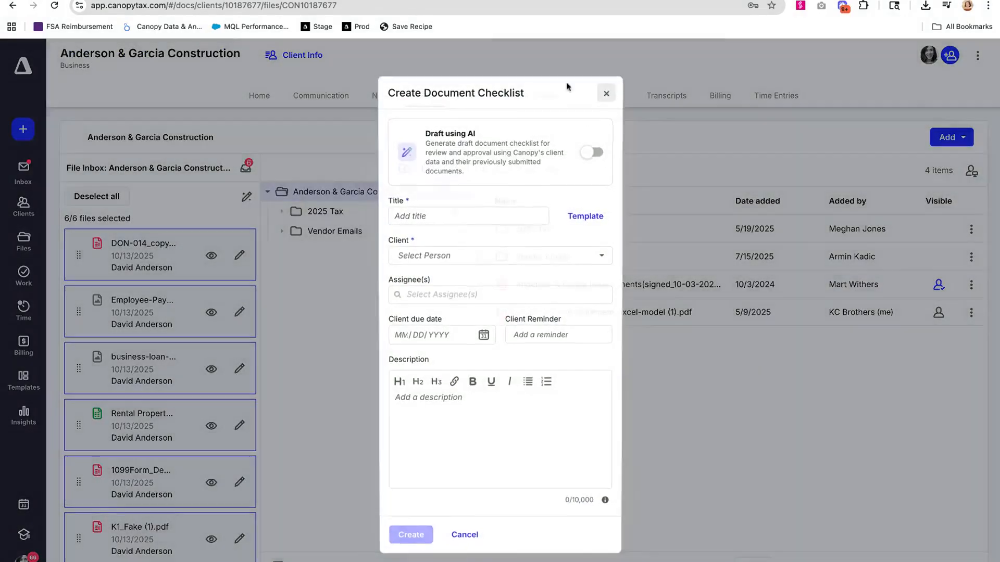
- Select all clients in the KC Operations client list and start sending them a bulk document checklist
left_click(23, 206)
left_click(118, 268)
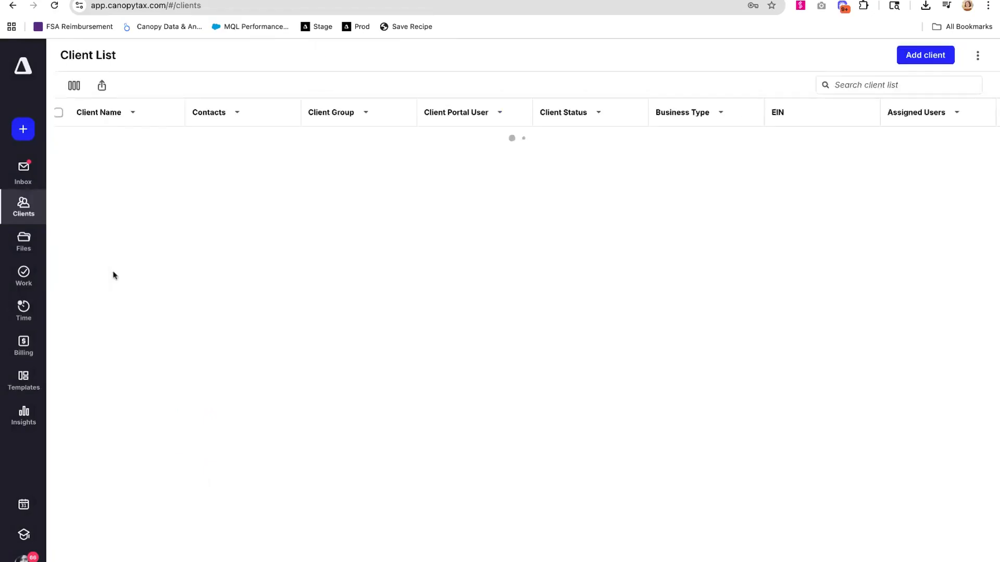
left_click(422, 83)
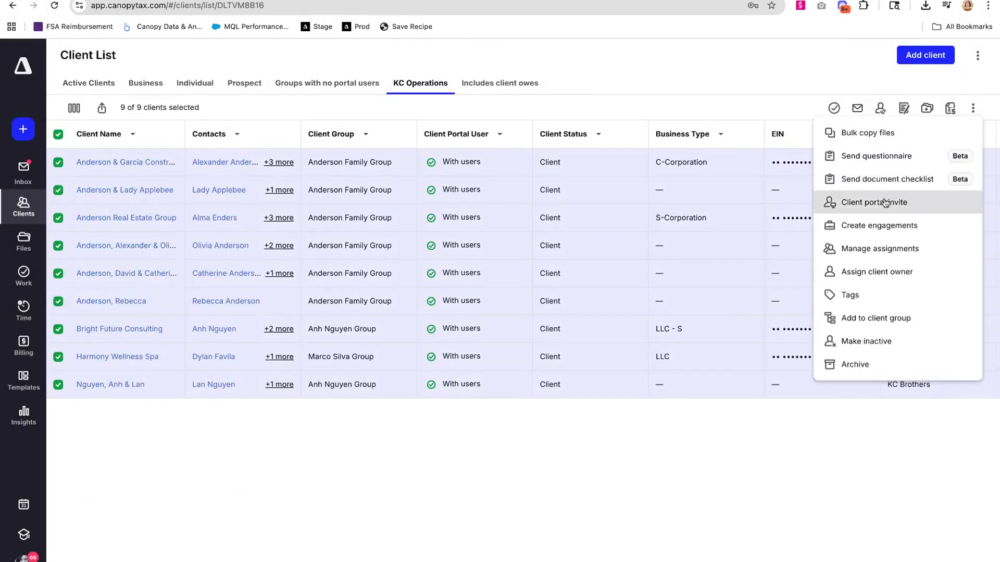
left_click(885, 179)
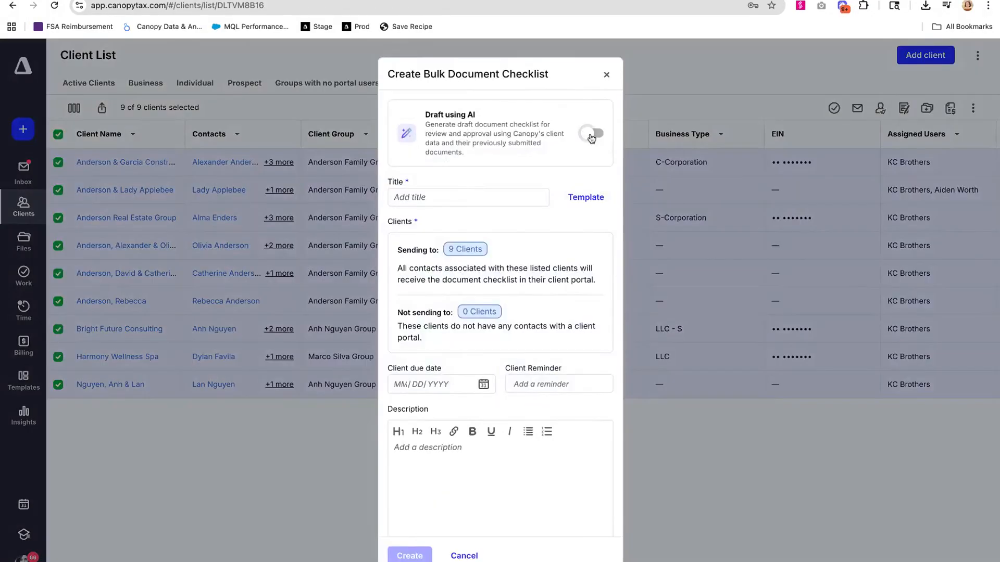
- Turn on AI drafting for the bulk document checklist and go through its remaining settings
left_click(592, 134)
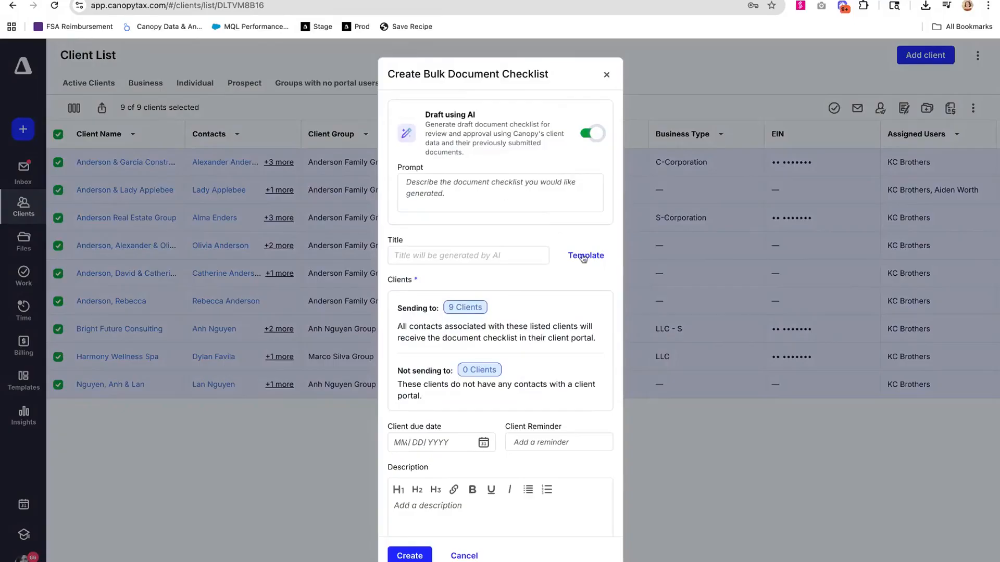
scroll(469, 420, "down", 2)
scroll(469, 419, "down", 1)
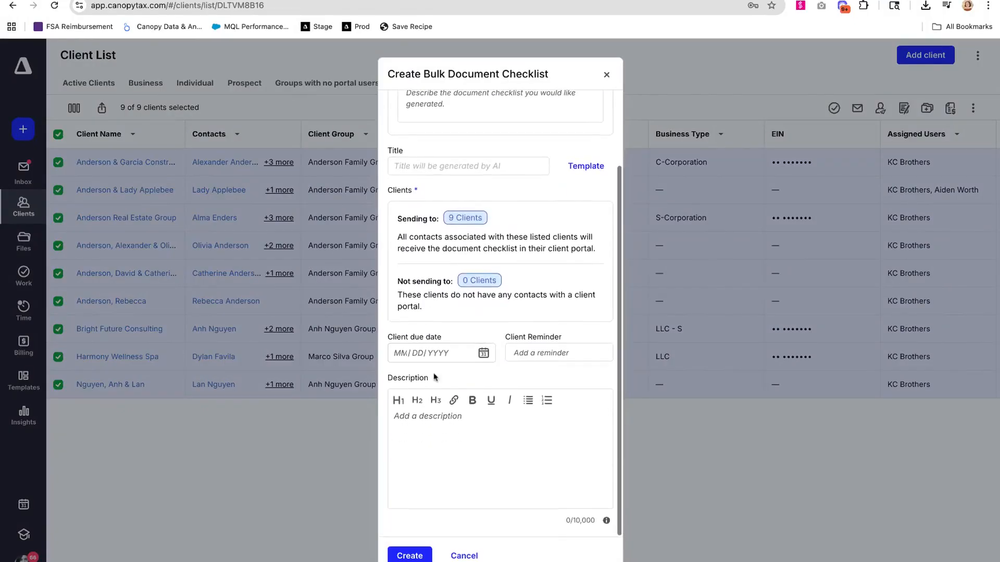